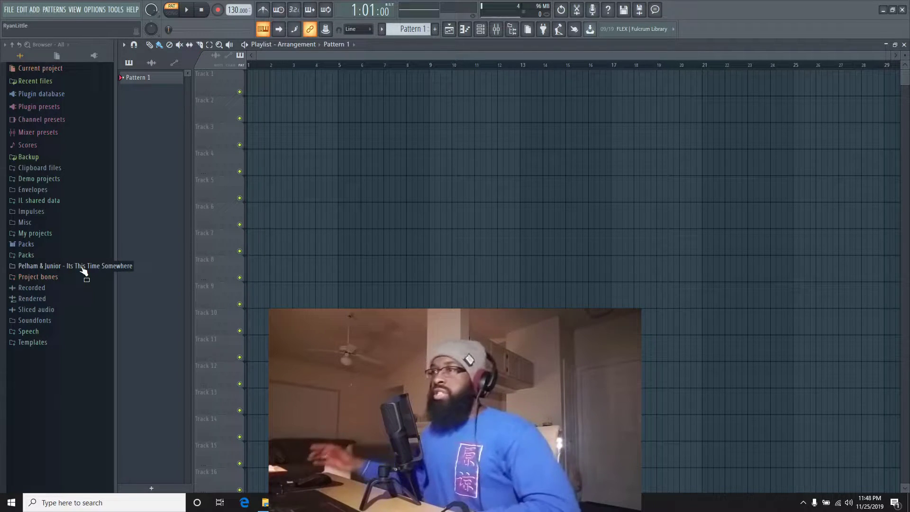
# Step: Expand the Its This Time Somewhere sample pack in the browser down to its Compositions folder
pyautogui.click(82, 268)
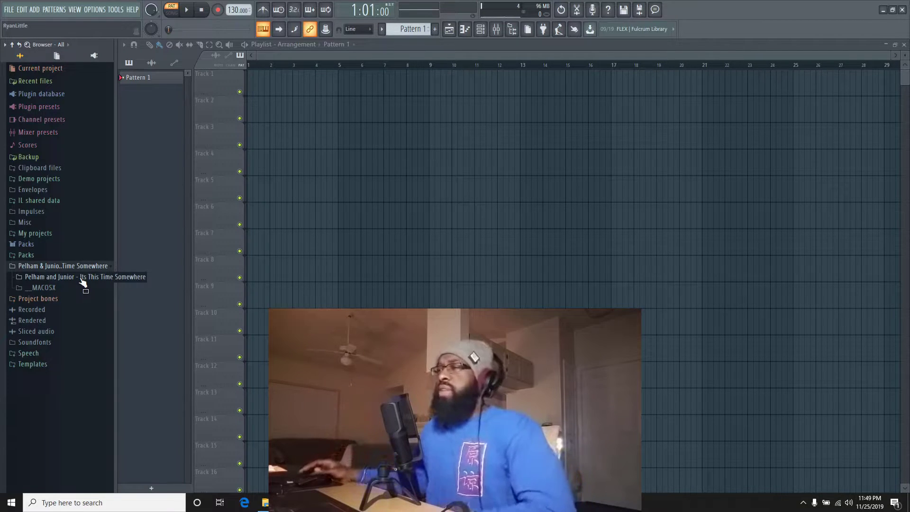
pyautogui.click(82, 280)
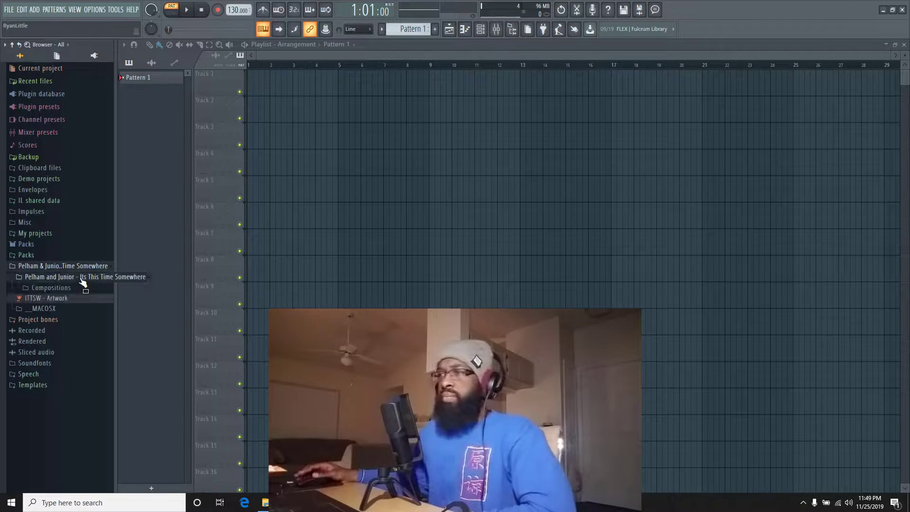
pyautogui.click(78, 292)
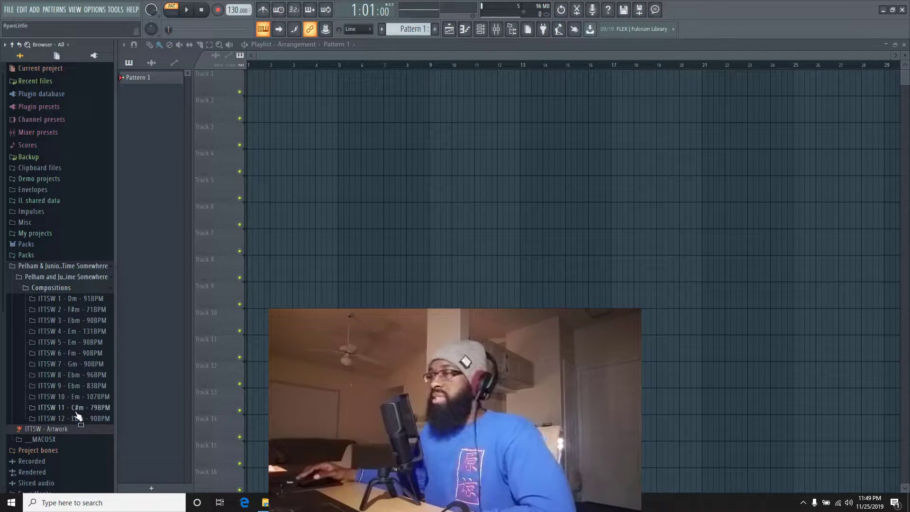
# Step: Examine the stems inside the ITTSW 1 - Dm - 91BPM composition folder
pyautogui.click(72, 301)
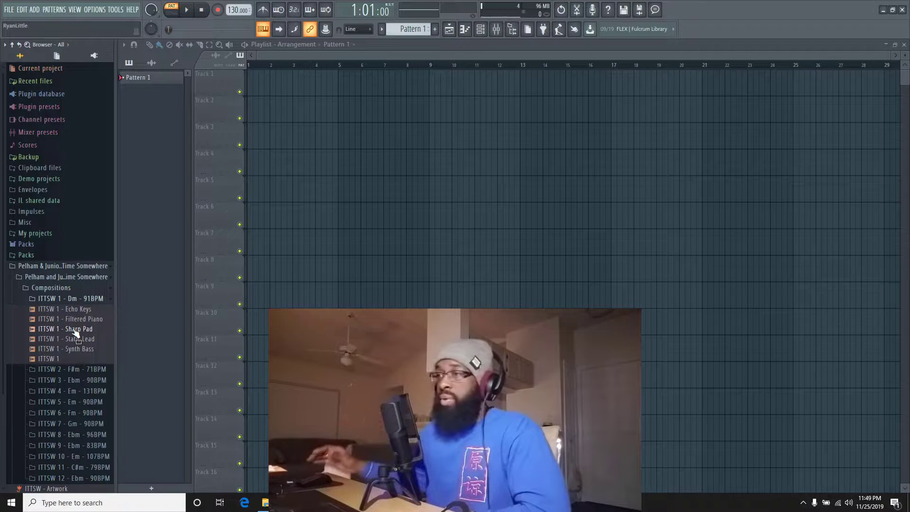
pyautogui.click(90, 299)
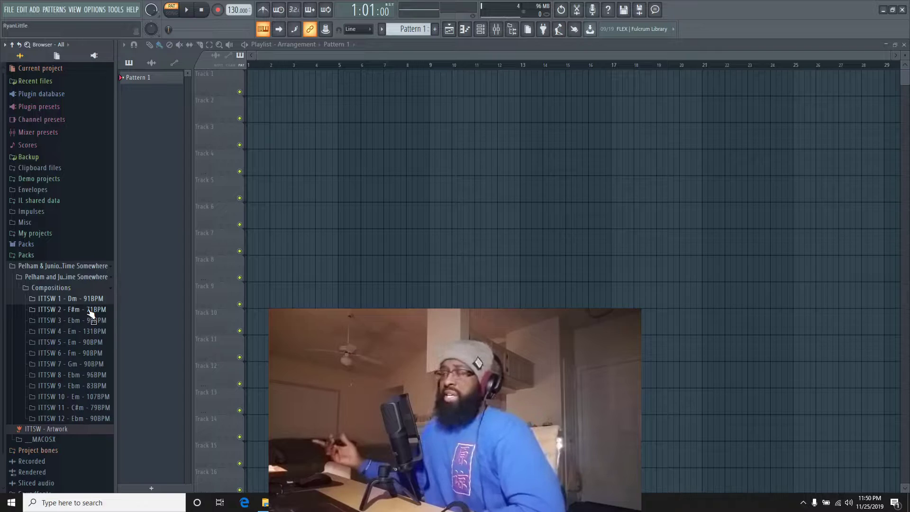
pyautogui.click(91, 302)
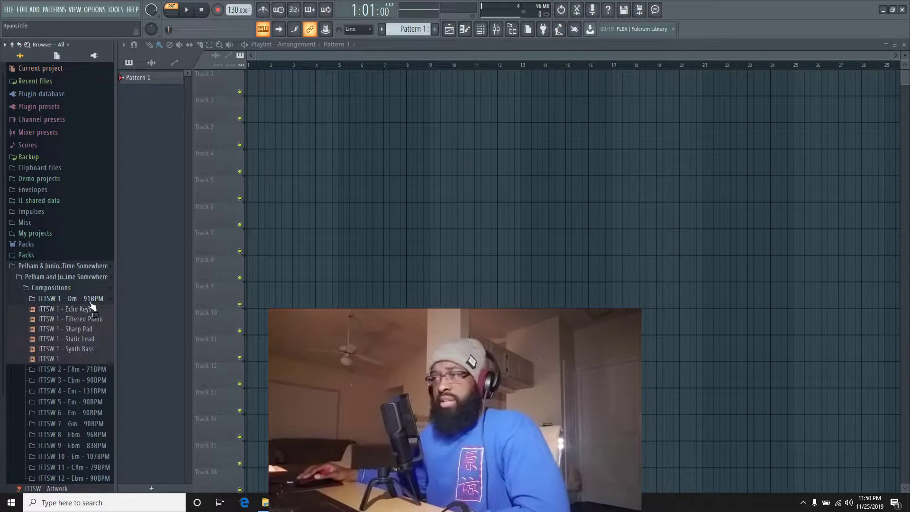
pyautogui.click(91, 299)
pyautogui.click(91, 299)
pyautogui.click(90, 300)
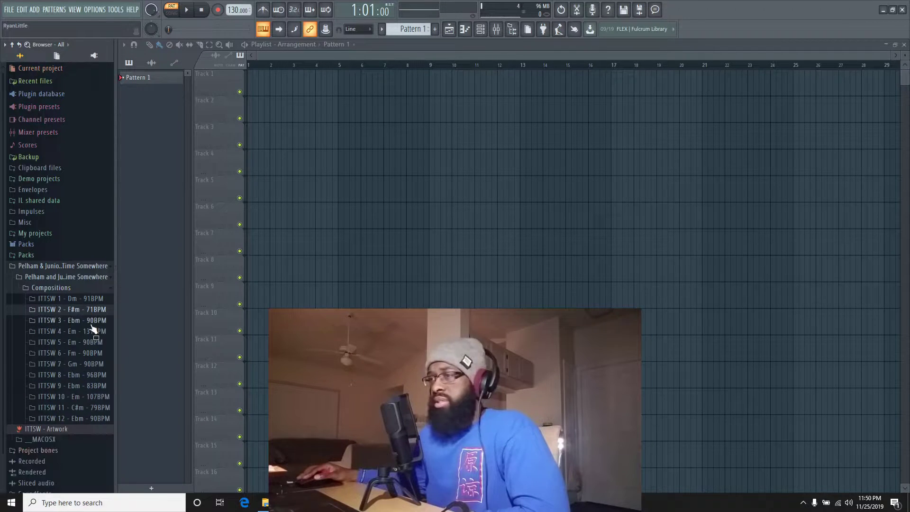
# Step: Look through the stems in the remaining composition folders, up to ITTSW 12, and recheck ITTSW 10
pyautogui.click(90, 322)
pyautogui.click(90, 323)
pyautogui.click(91, 332)
pyautogui.click(91, 332)
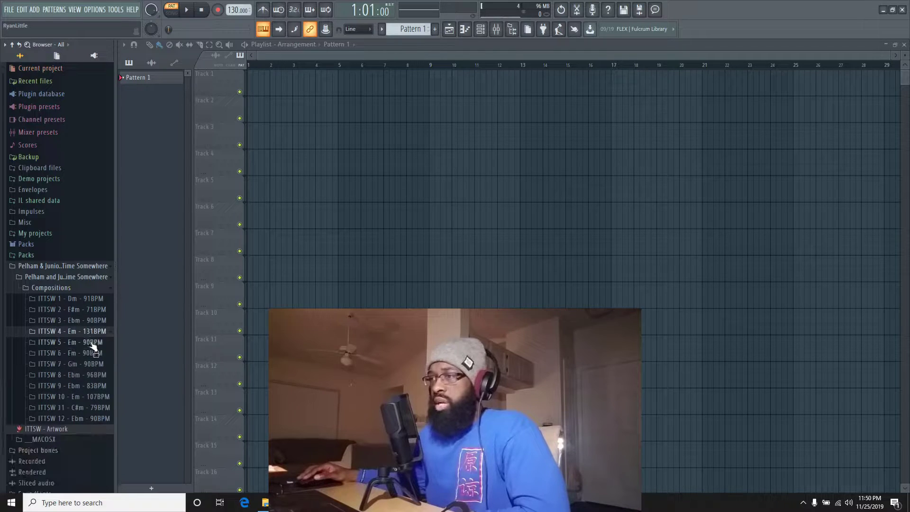
pyautogui.click(93, 343)
pyautogui.click(93, 344)
pyautogui.click(92, 354)
pyautogui.click(91, 355)
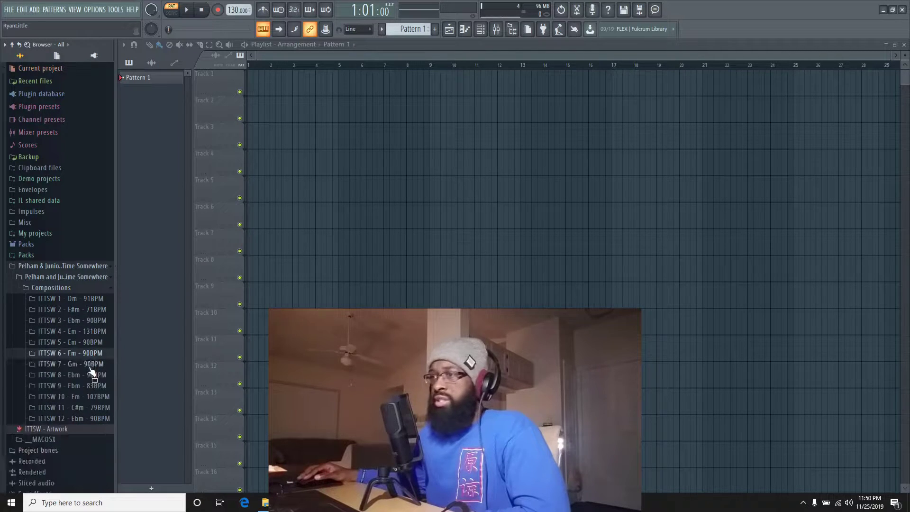
pyautogui.click(90, 366)
pyautogui.click(91, 367)
pyautogui.click(92, 376)
pyautogui.click(91, 378)
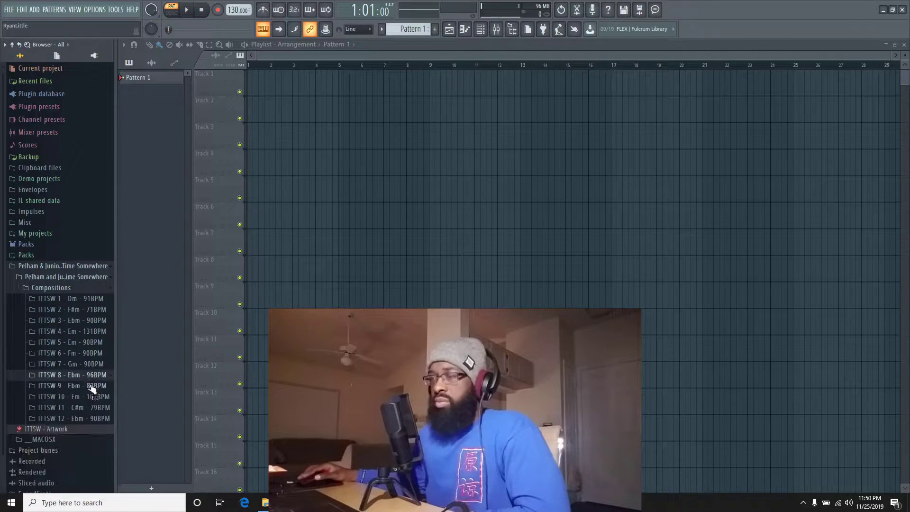
pyautogui.click(92, 388)
pyautogui.click(91, 358)
pyautogui.click(91, 369)
pyautogui.click(91, 370)
pyautogui.click(91, 372)
pyautogui.click(89, 369)
pyautogui.click(89, 379)
pyautogui.click(89, 379)
pyautogui.click(89, 390)
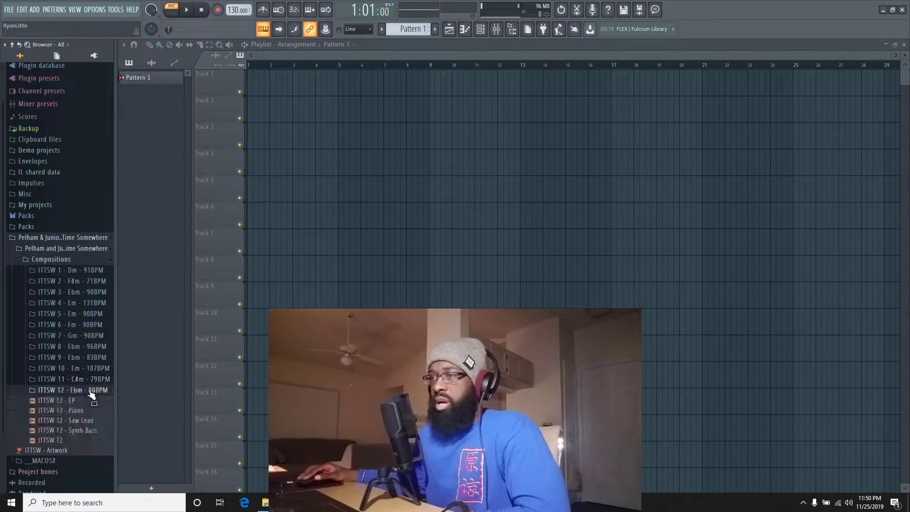
pyautogui.click(89, 390)
pyautogui.click(90, 368)
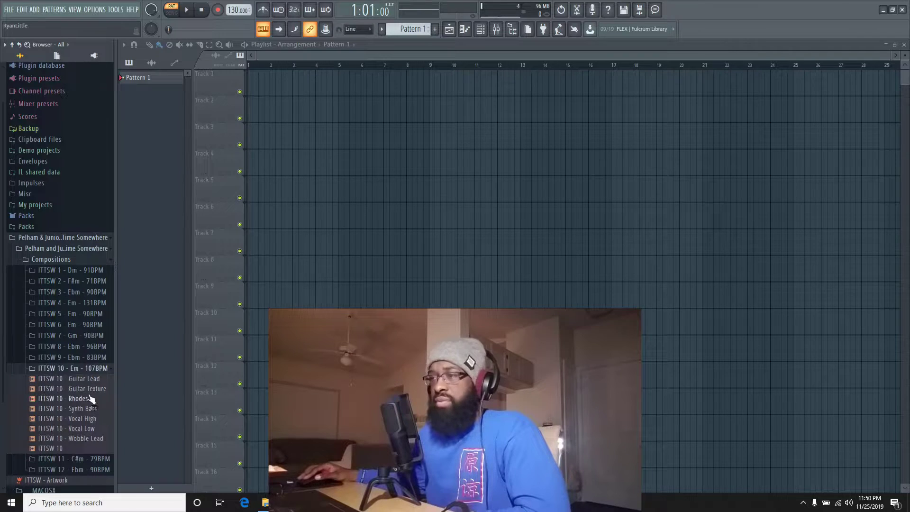
pyautogui.click(90, 369)
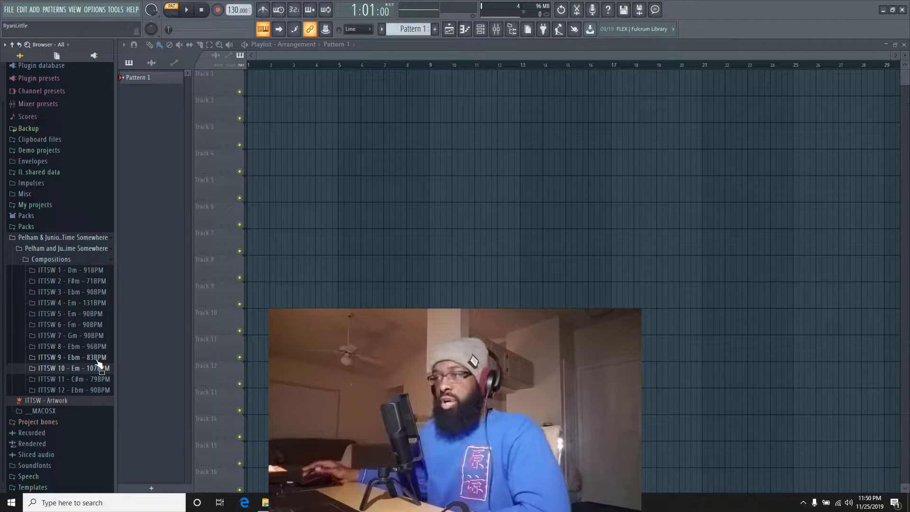
# Step: Place the full ITTSW 8 loop from the 96BPM folder at the start of Track 1 and audition it
pyautogui.click(91, 346)
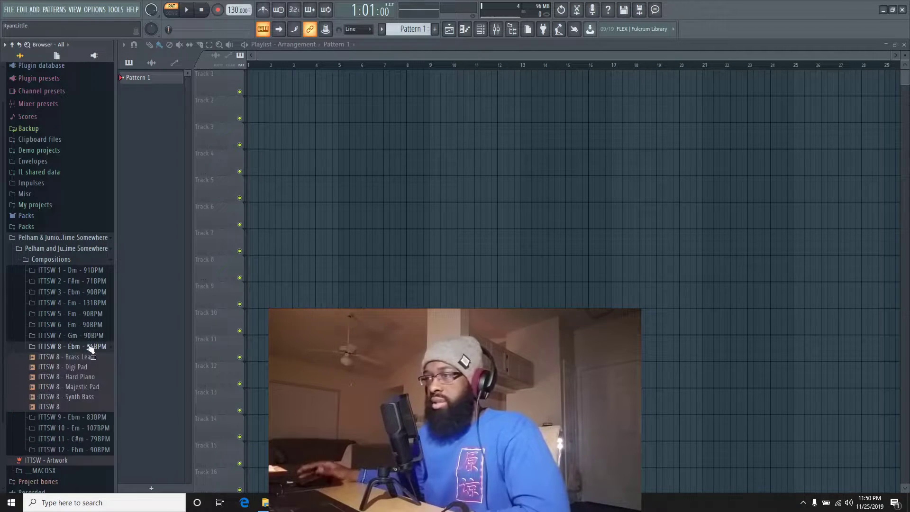
pyautogui.moveTo(74, 408); pyautogui.dragTo(251, 81)
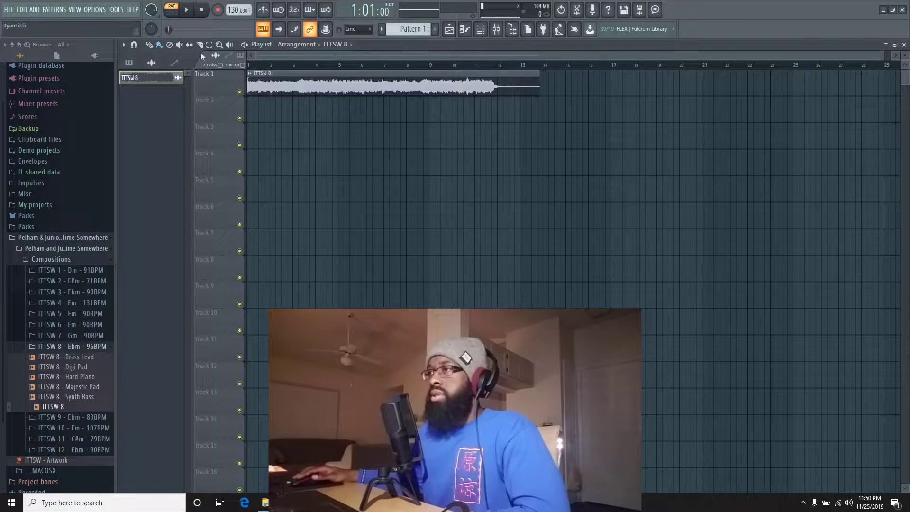
pyautogui.click(187, 10)
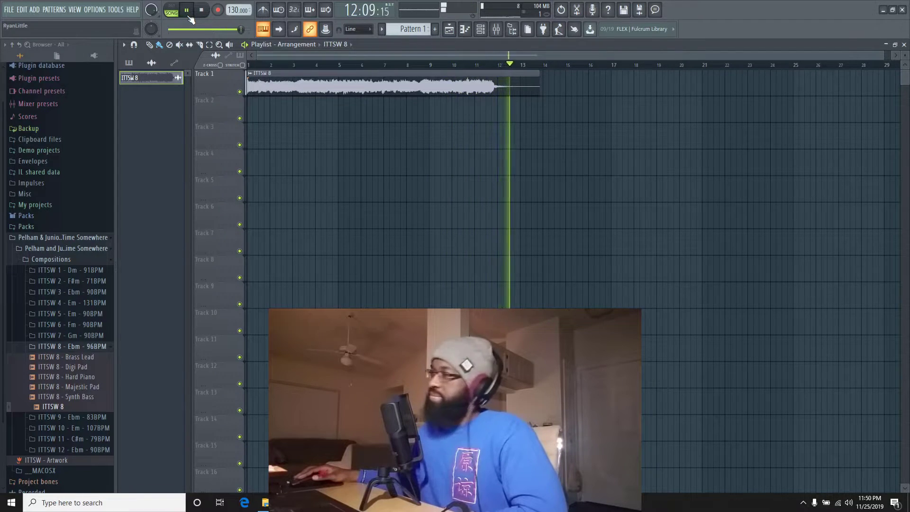
pyautogui.click(187, 11)
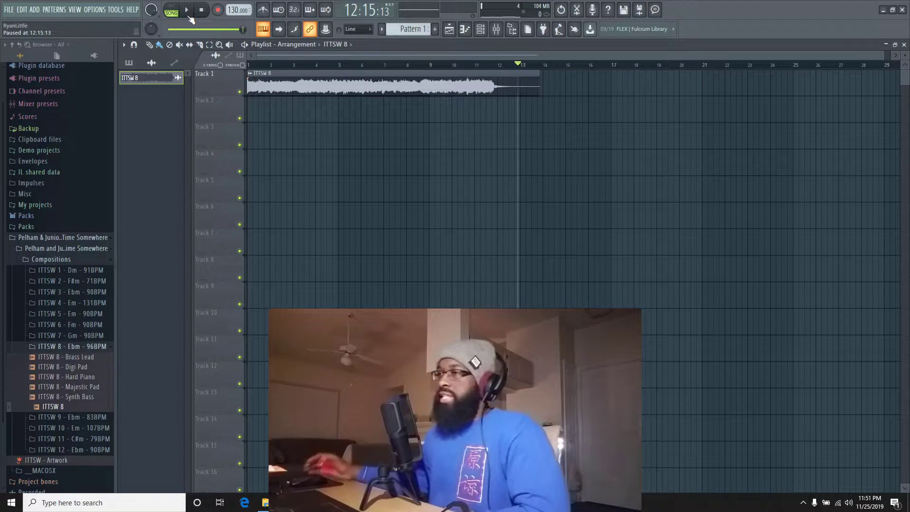
pyautogui.click(200, 12)
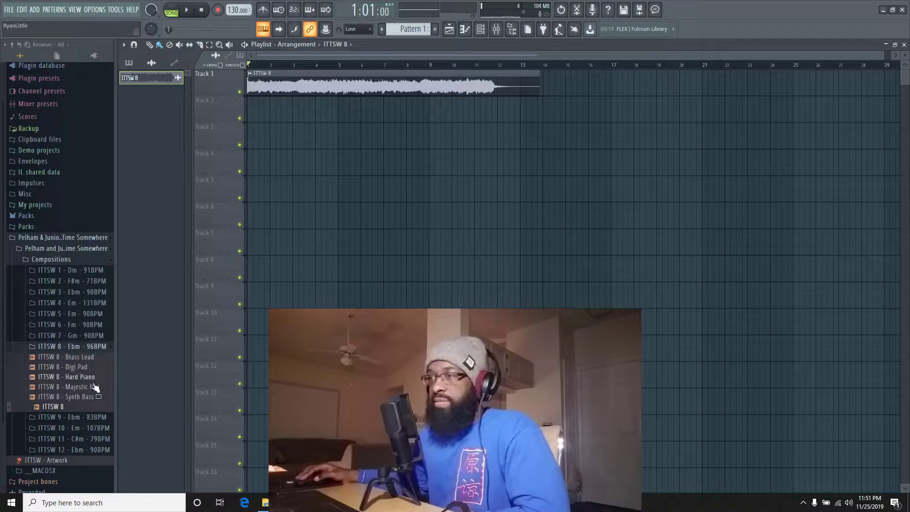
# Step: Add the ITTSW 8 - Hard Piano stem at the start of Track 2 and audition it with Track 1 muted
pyautogui.moveTo(93, 381); pyautogui.dragTo(289, 95)
pyautogui.click(239, 91)
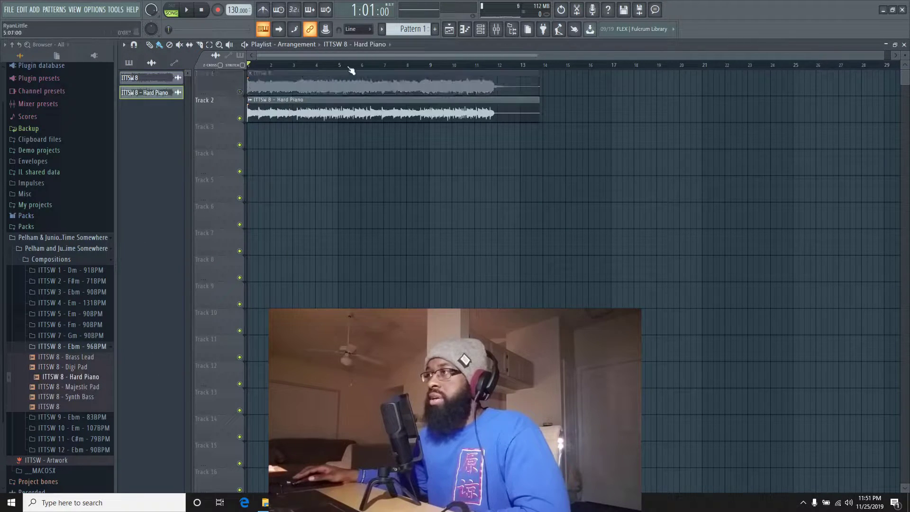
pyautogui.click(187, 14)
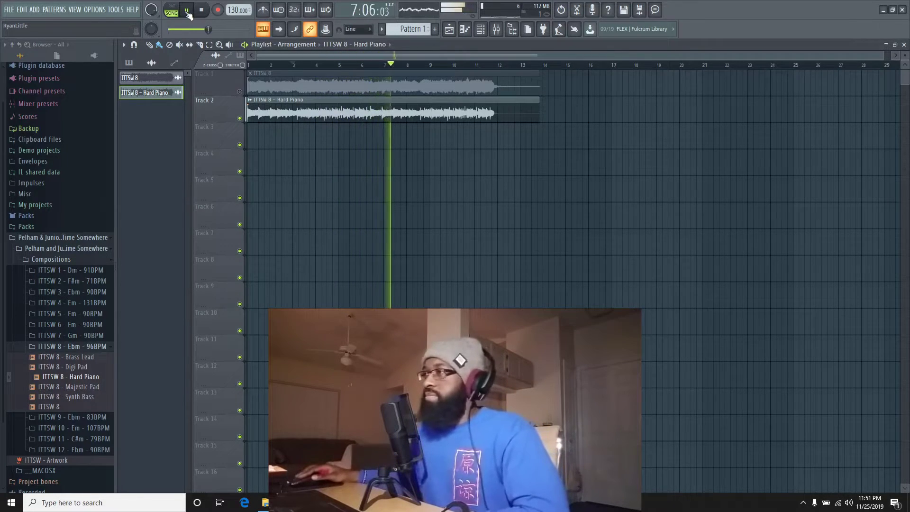
pyautogui.click(187, 11)
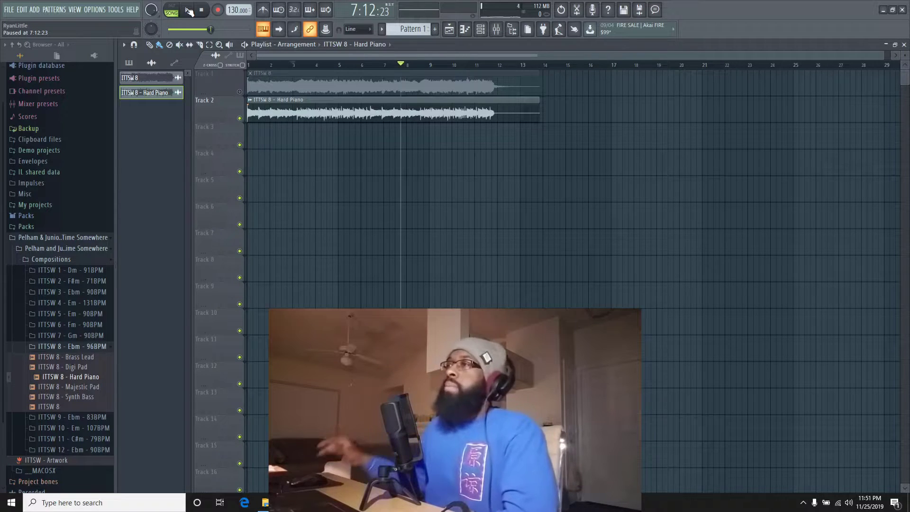
# Step: Unmute Track 1, mute Track 2 and play the full ITTSW 8 loop from the start
pyautogui.click(240, 92)
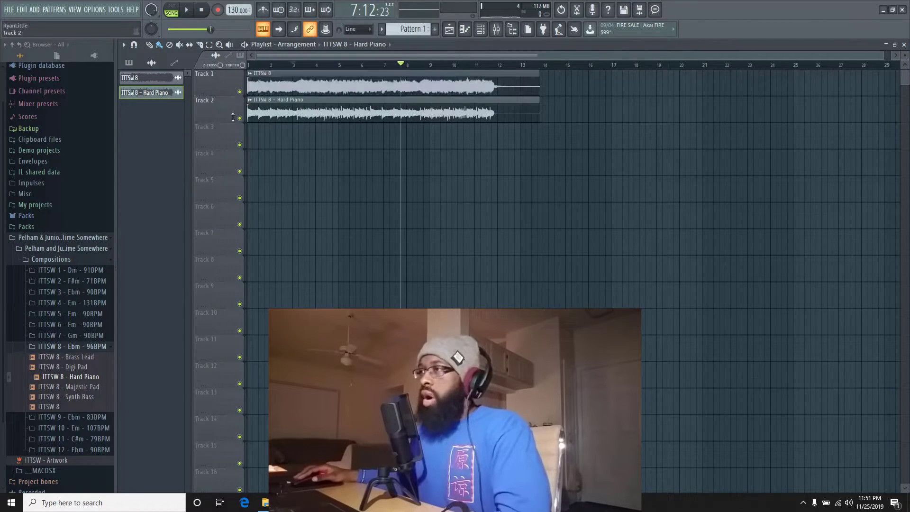
pyautogui.click(240, 107)
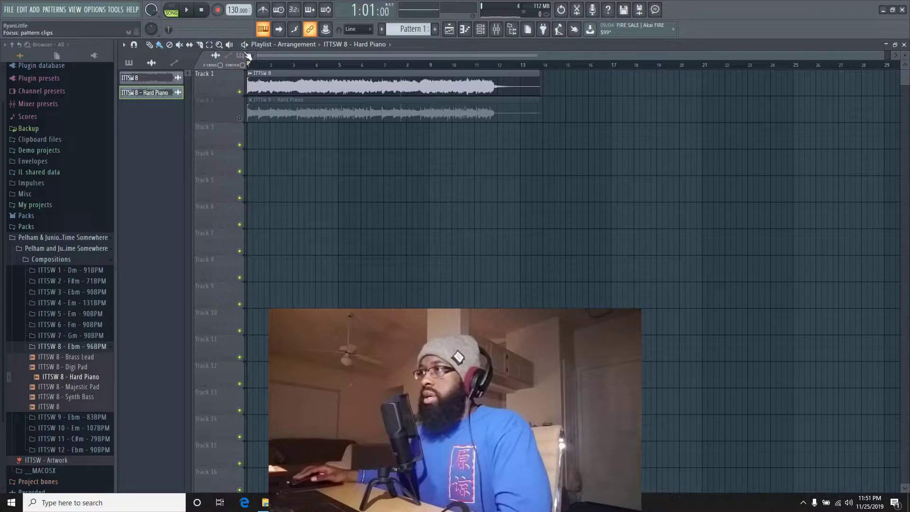
pyautogui.click(187, 11)
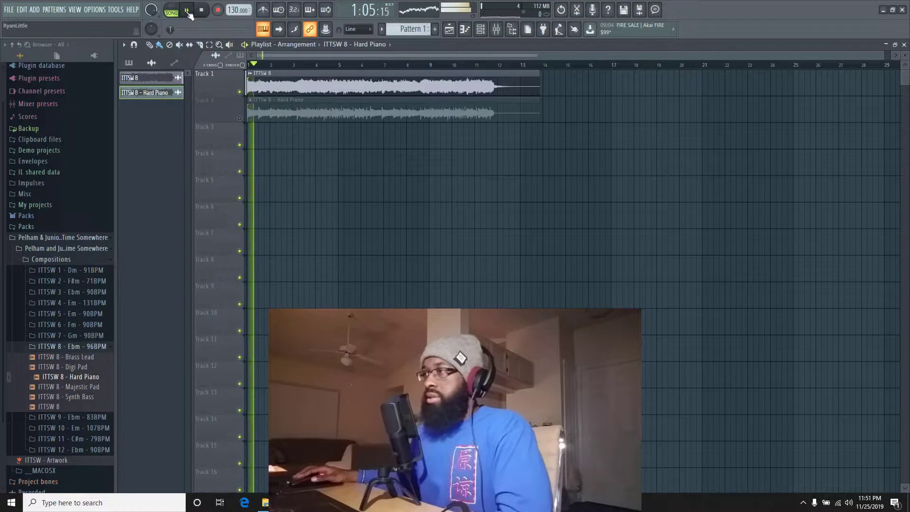
pyautogui.click(186, 11)
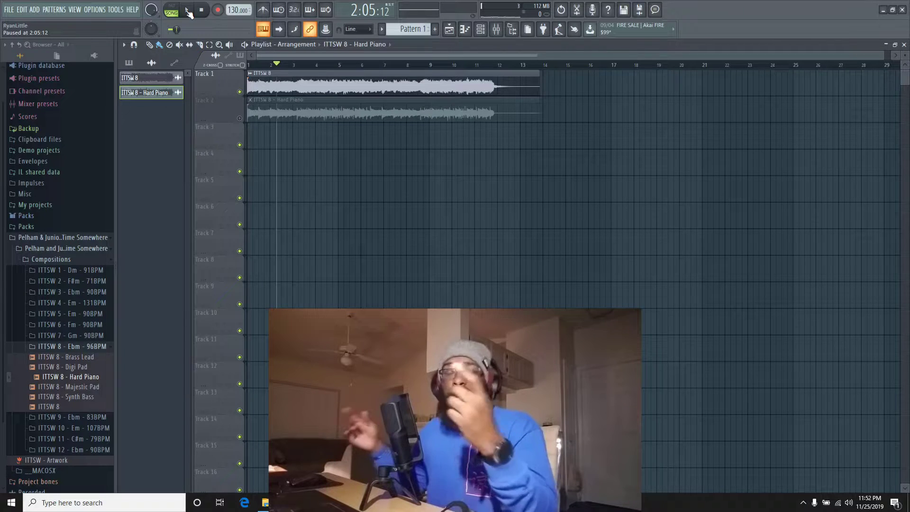
# Step: Delete both ITTSW 8 clips from the playlist and collapse the ITTSW 8 folder
pyautogui.rightClick(392, 100)
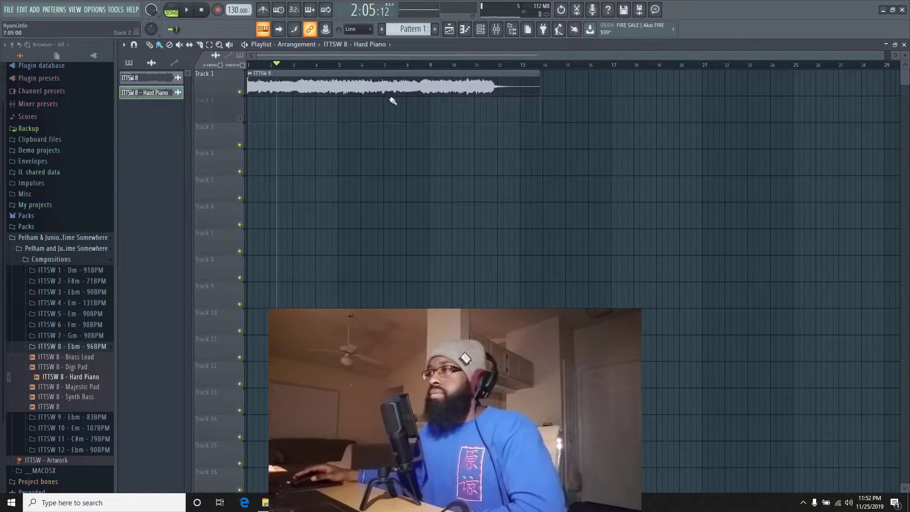
pyautogui.rightClick(392, 96)
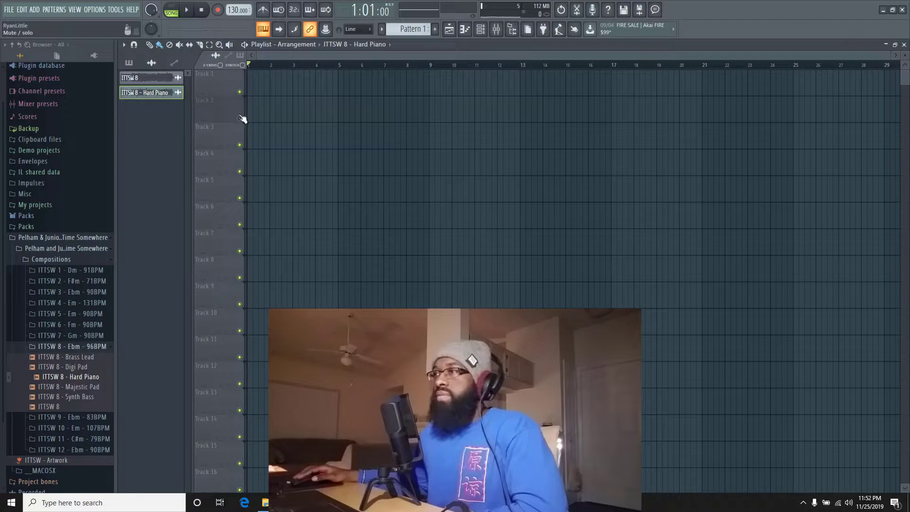
pyautogui.click(95, 346)
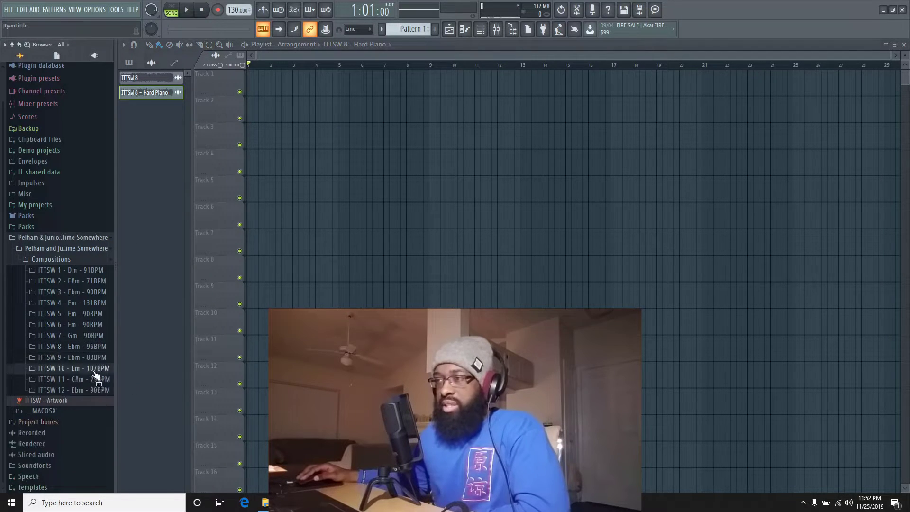
# Step: Place the full ITTSW 10 loop from the 107BPM folder at the start of Track 1 and audition it
pyautogui.click(95, 368)
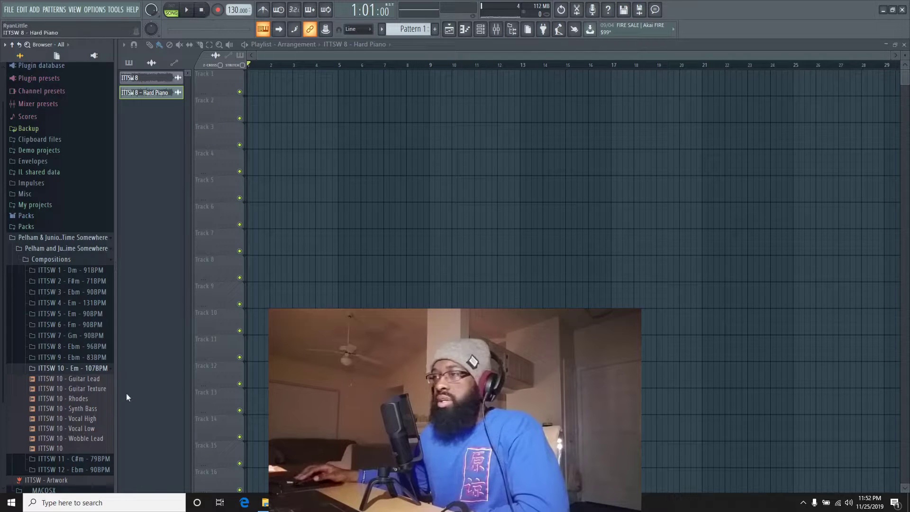
pyautogui.moveTo(90, 451); pyautogui.dragTo(264, 82)
pyautogui.rightClick(81, 364)
pyautogui.click(99, 368)
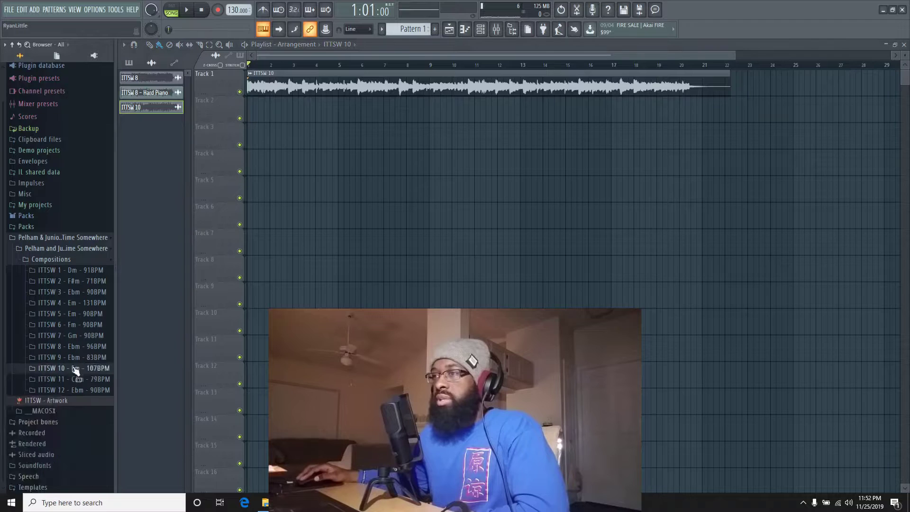
pyautogui.click(191, 16)
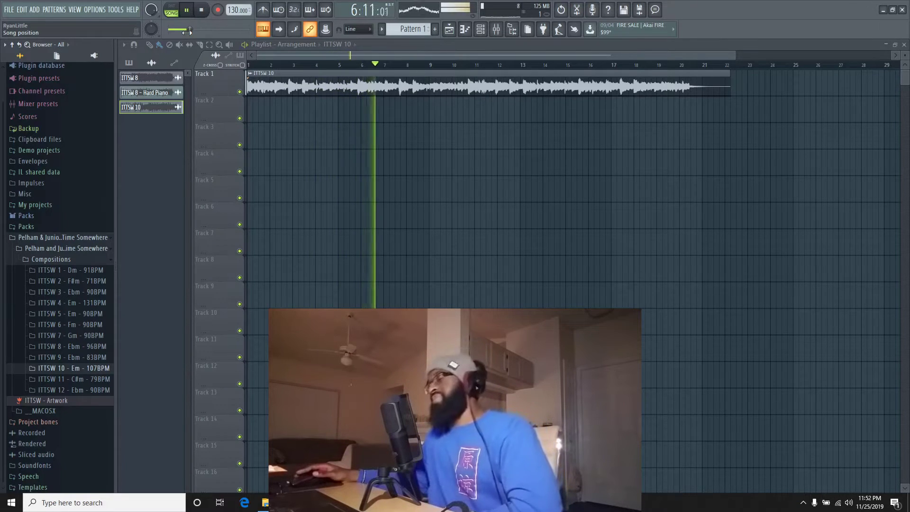
pyautogui.click(205, 12)
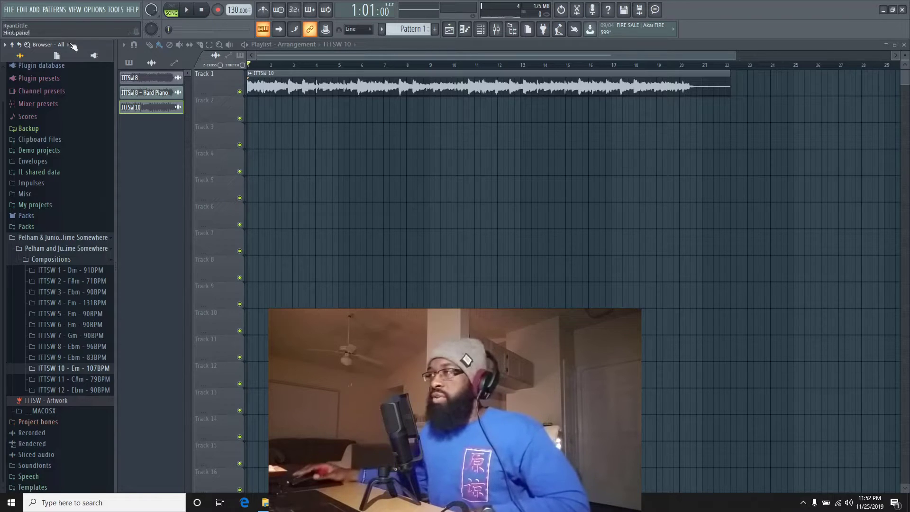
# Step: Add the ITTSW 10 - Synth Bass stem at the start of Track 2 and play it with Track 1 muted
pyautogui.click(87, 370)
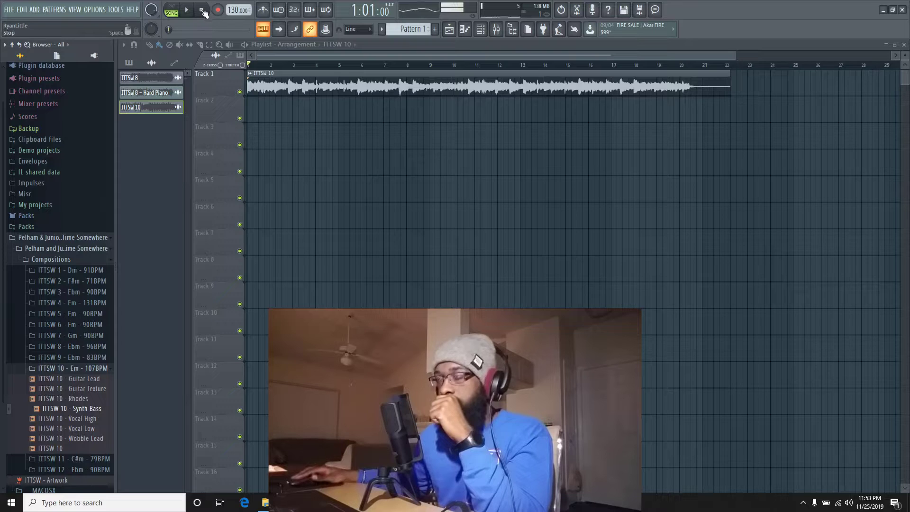
pyautogui.moveTo(340, 256); pyautogui.dragTo(246, 100)
pyautogui.click(241, 94)
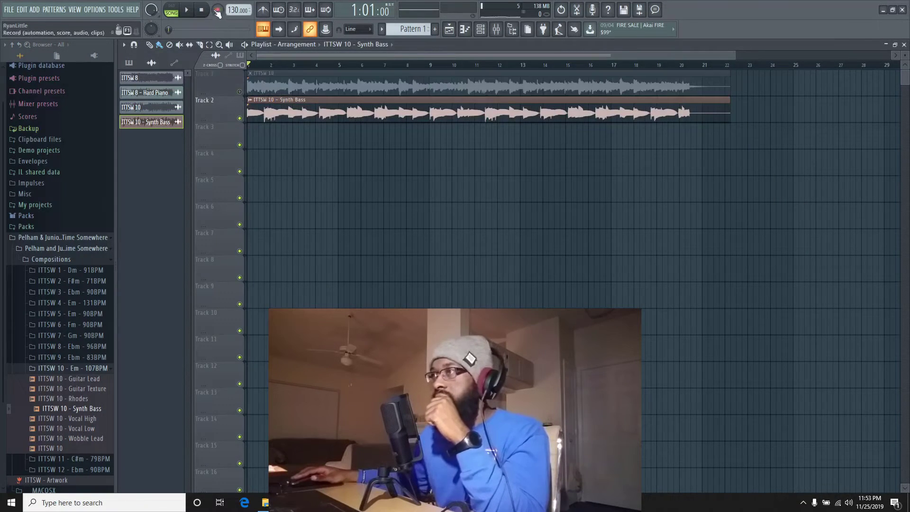
pyautogui.click(186, 10)
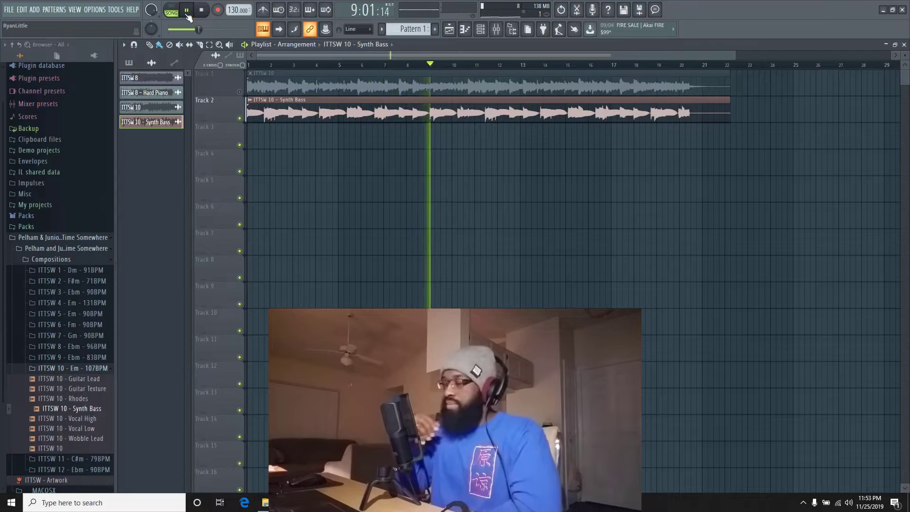
# Step: Stop playback and delete both ITTSW 10 clips from the playlist
pyautogui.click(202, 12)
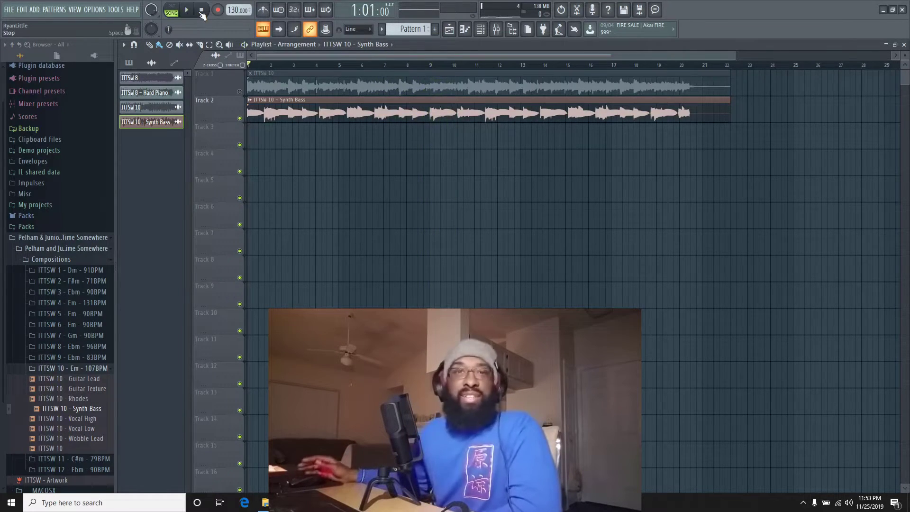
pyautogui.rightClick(290, 113)
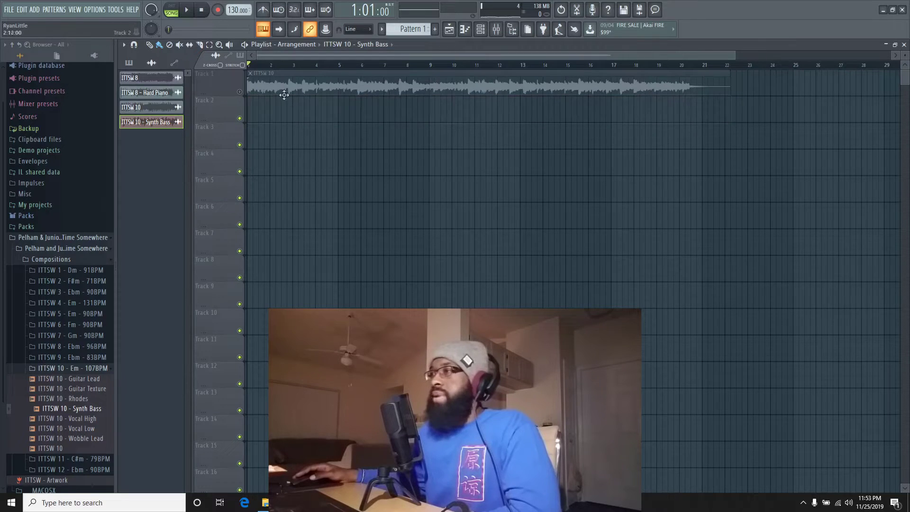
pyautogui.rightClick(249, 92)
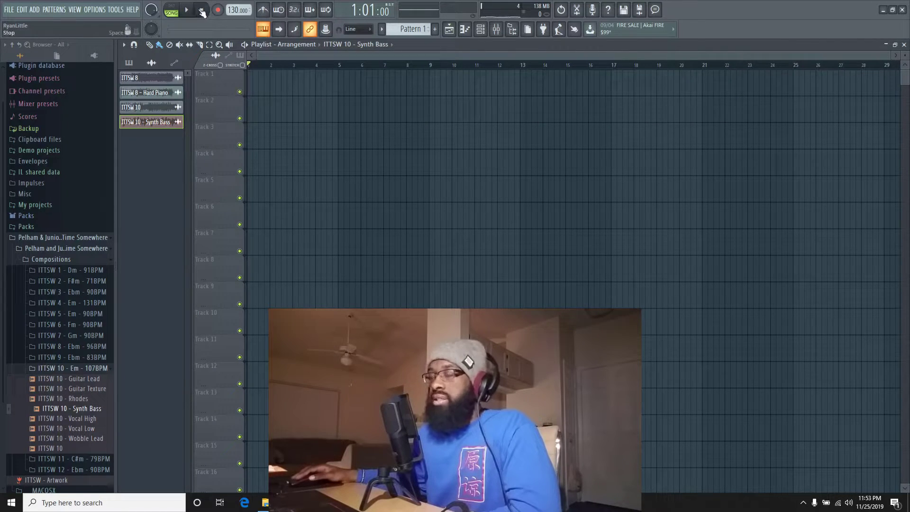
# Step: Preview the ITTSW 10 - Wobble Lead stem from the 107BPM folder in the browser and collapse the folder
pyautogui.click(76, 369)
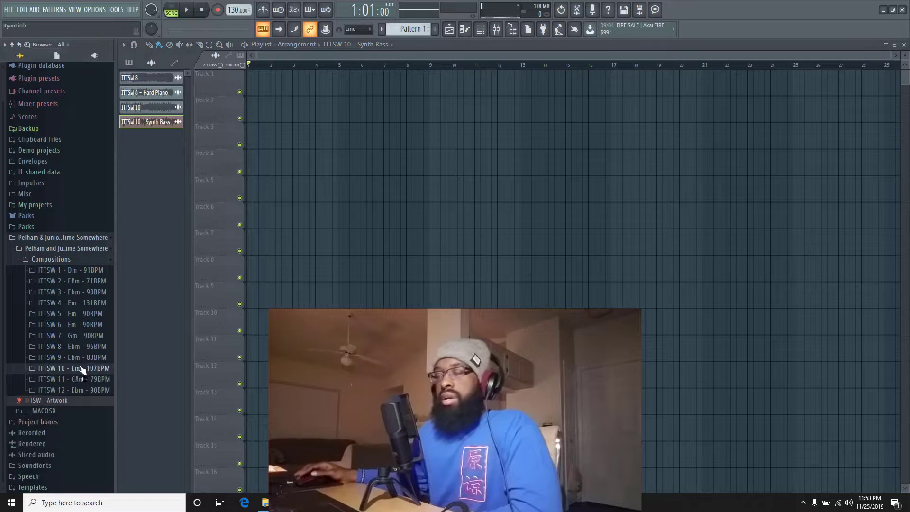
pyautogui.click(74, 369)
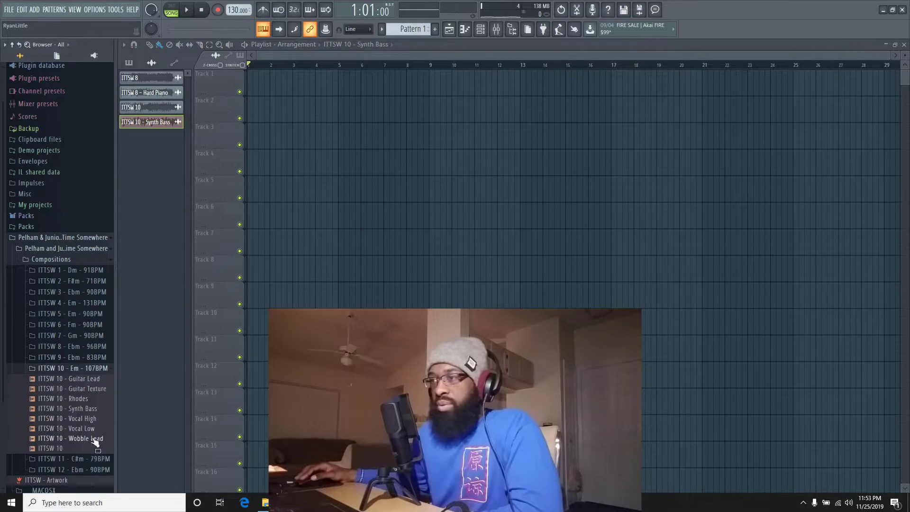
pyautogui.click(89, 438)
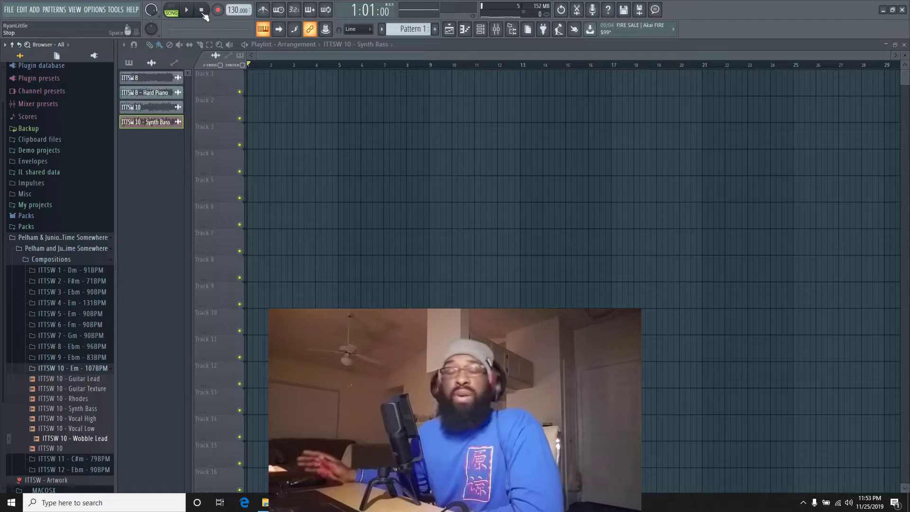
pyautogui.click(87, 369)
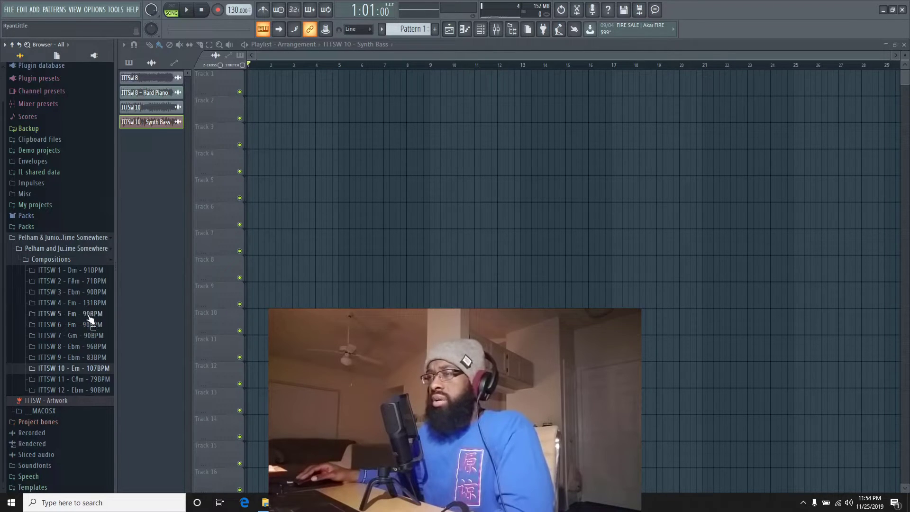
# Step: Place the full ITTSW 5 loop from the Em 90BPM folder at the start of Track 1 and audition it
pyautogui.click(90, 314)
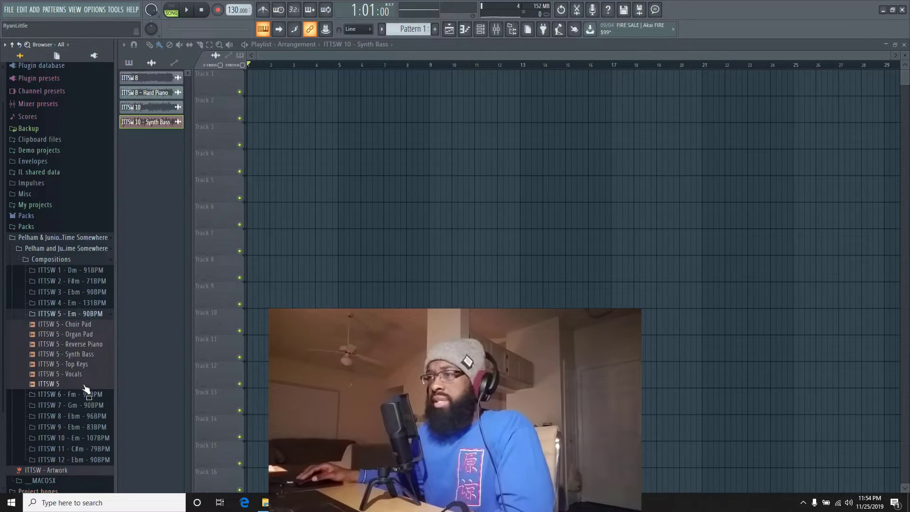
pyautogui.moveTo(88, 386); pyautogui.dragTo(526, 343)
pyautogui.moveTo(363, 294); pyautogui.dragTo(251, 83)
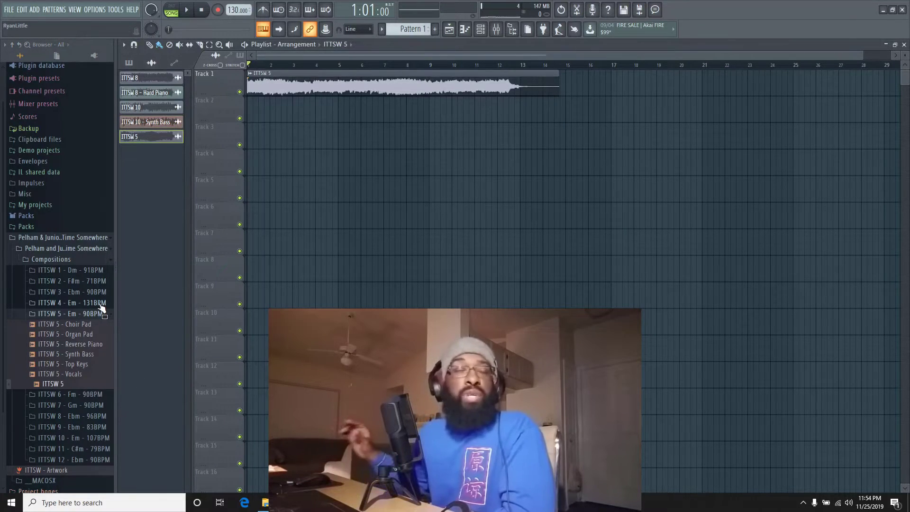
pyautogui.click(188, 10)
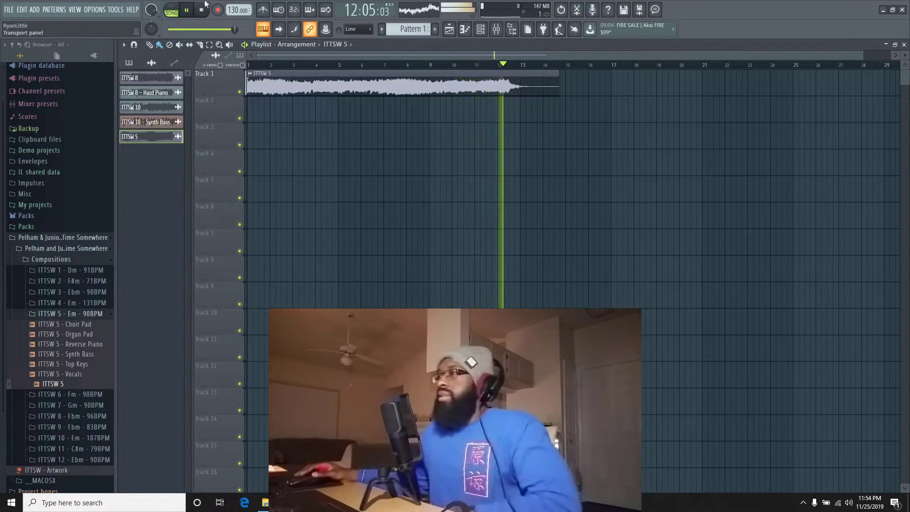
pyautogui.click(206, 10)
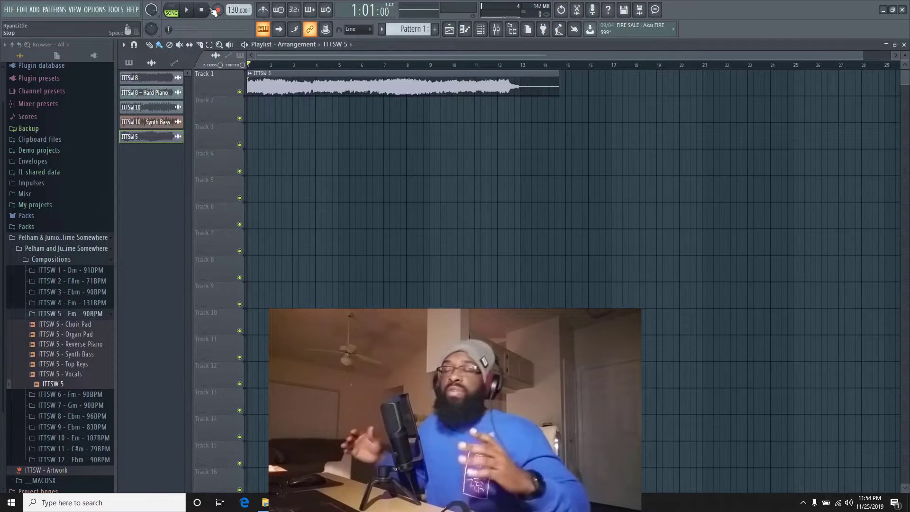
pyautogui.click(189, 11)
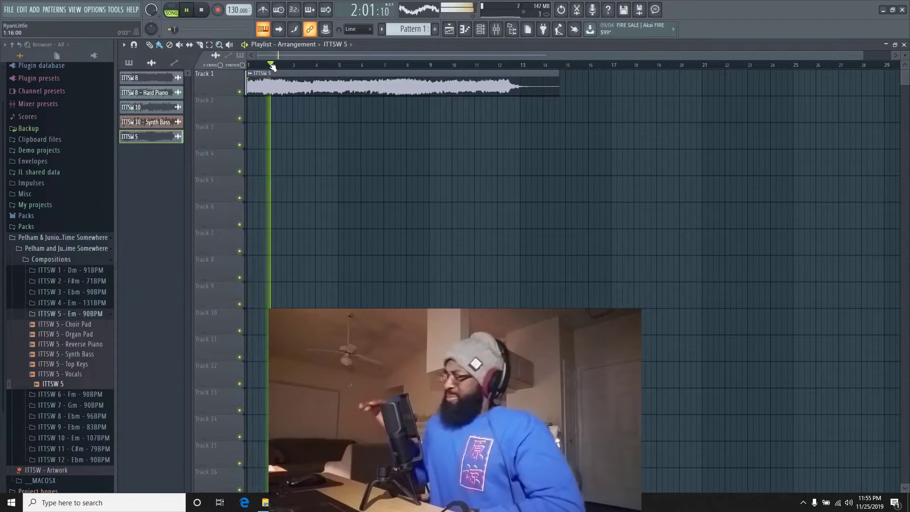
pyautogui.click(188, 10)
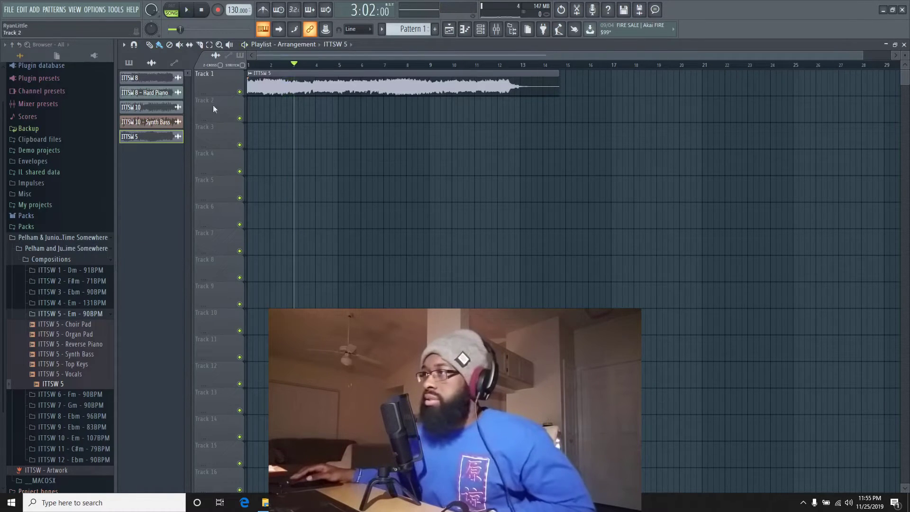
# Step: Add the ITTSW 5 - Top Keys stem at the start of Track 2 and play it with Track 1 muted
pyautogui.click(239, 92)
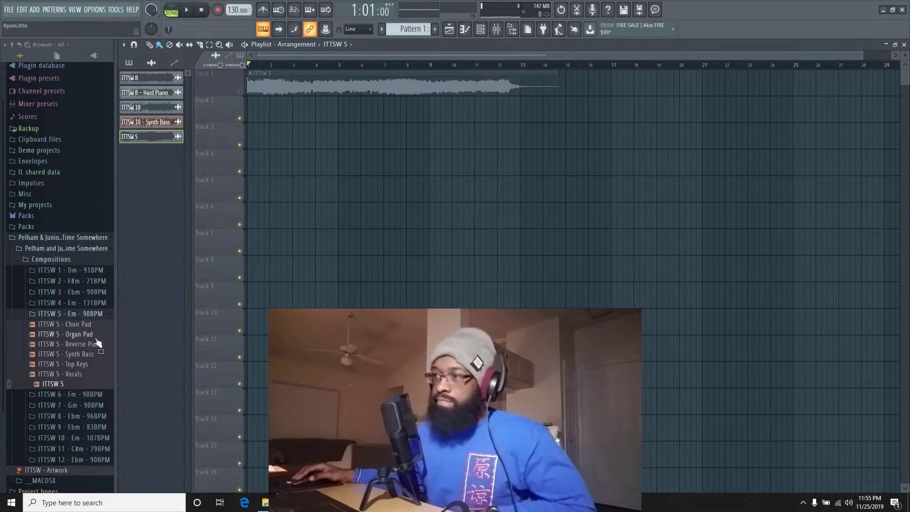
pyautogui.moveTo(76, 363); pyautogui.dragTo(265, 97)
pyautogui.click(188, 10)
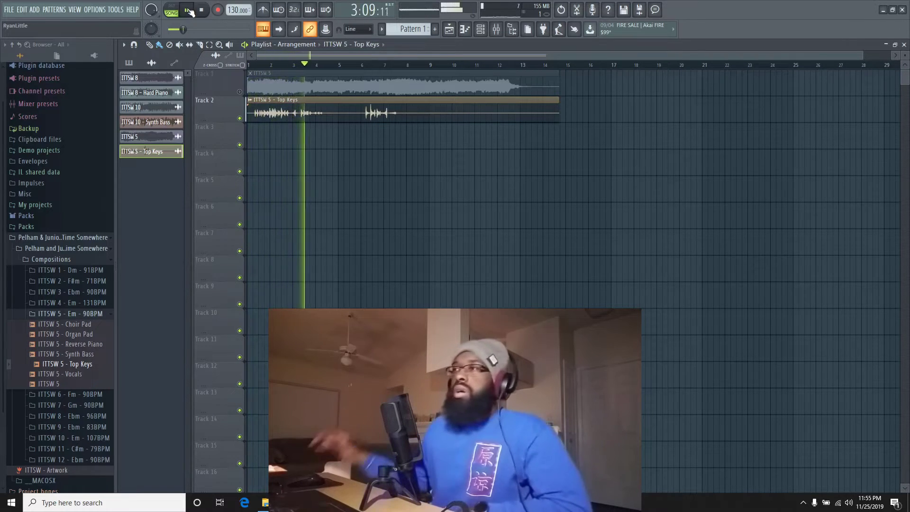
pyautogui.click(189, 10)
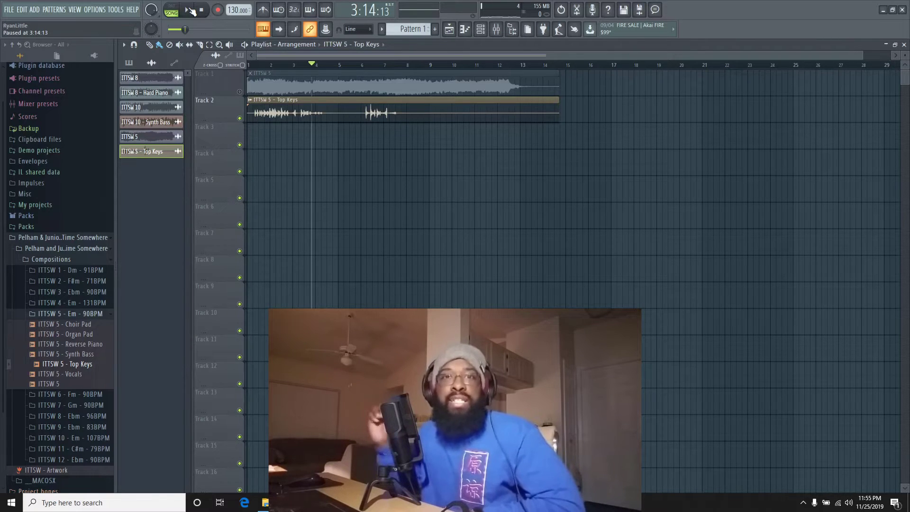
# Step: Replace both ITTSW 5 clips with the ITTSW 5 - Vocals stem at the start of Track 1 and play it from bar 6
pyautogui.rightClick(284, 113)
pyautogui.rightClick(284, 90)
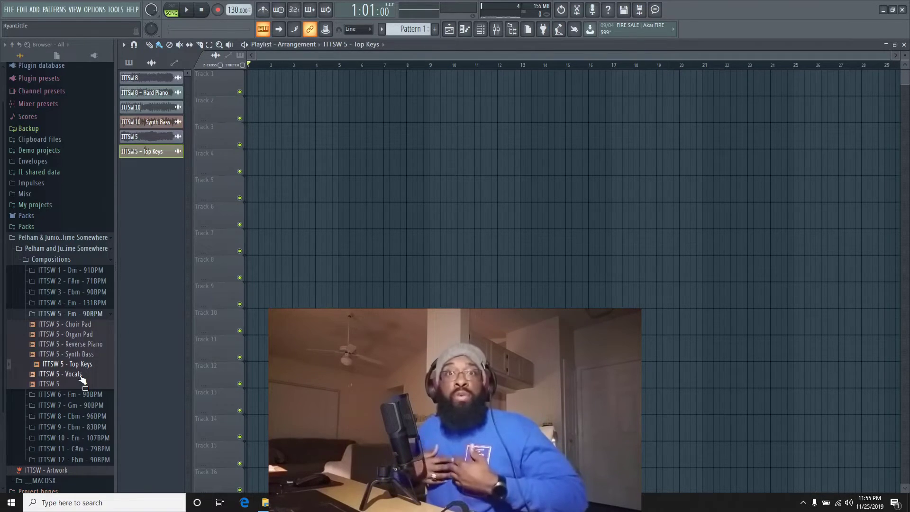
pyautogui.moveTo(80, 375); pyautogui.dragTo(95, 370)
pyautogui.moveTo(331, 248); pyautogui.dragTo(341, 74)
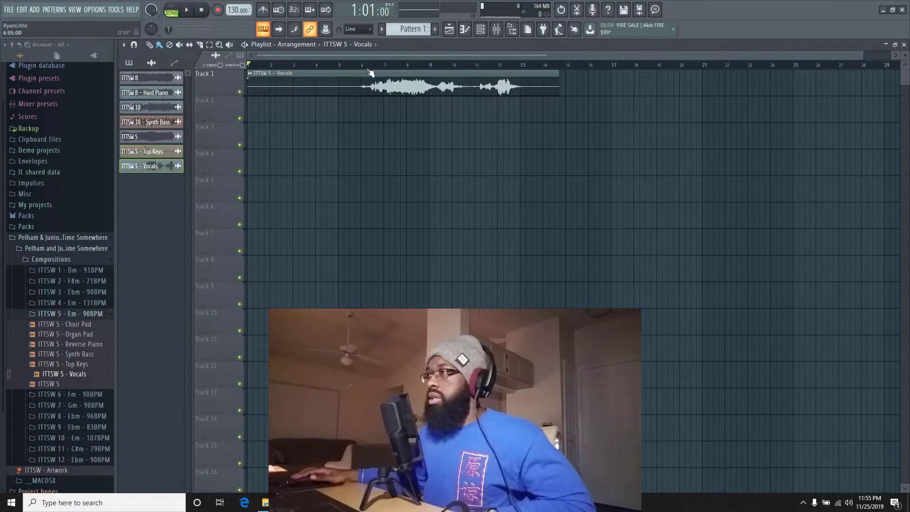
pyautogui.click(362, 66)
pyautogui.press('space')
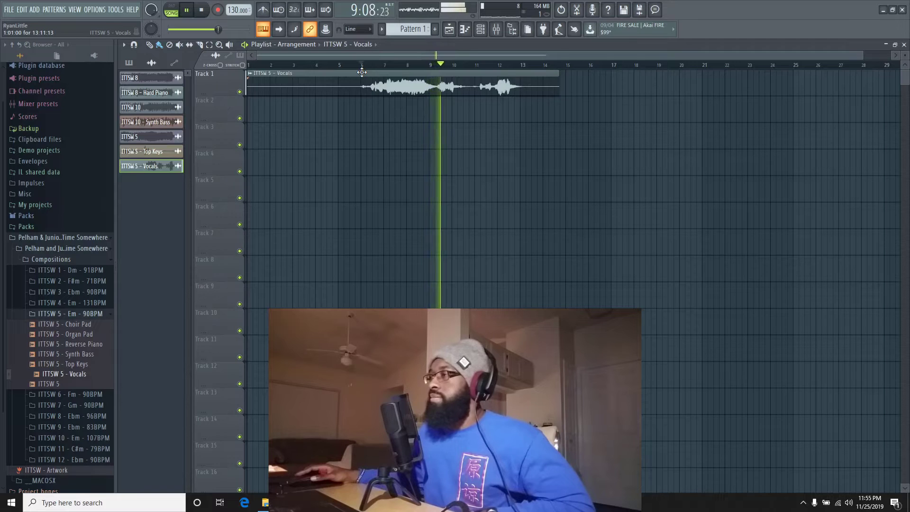
pyautogui.click(207, 11)
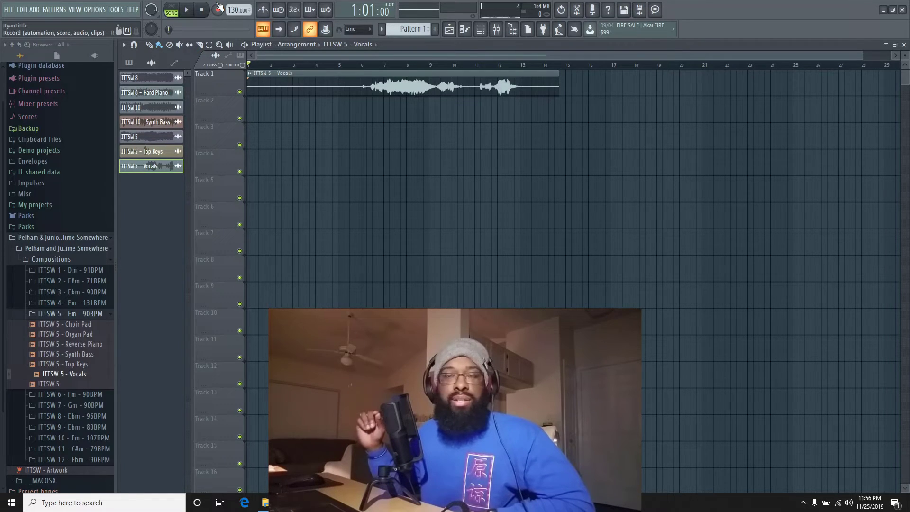
# Step: Replace the Vocals clip with the full ITTSW 1 loop from the Dm 91BPM folder on Track 1 and audition it
pyautogui.rightClick(348, 92)
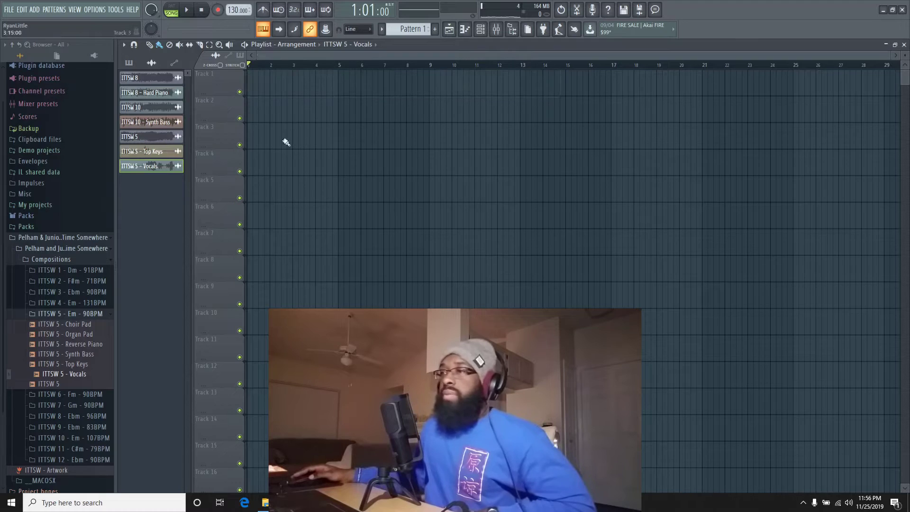
pyautogui.click(93, 315)
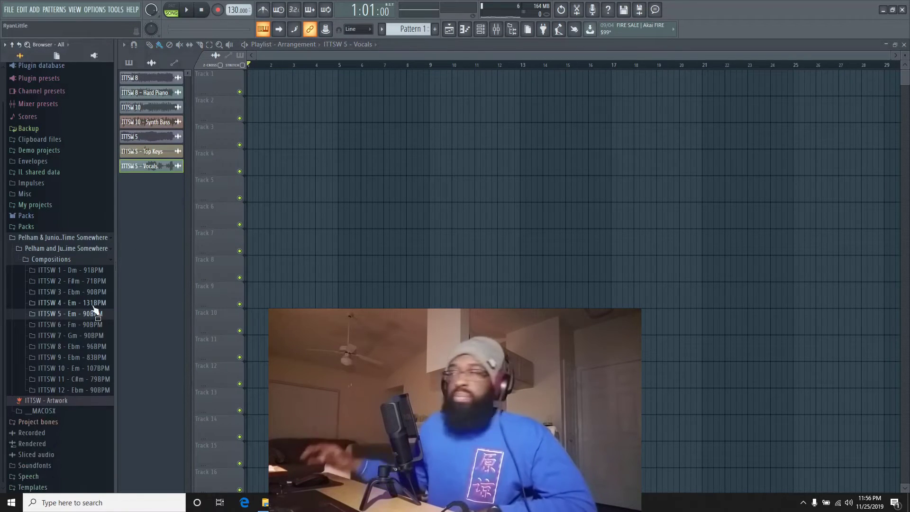
pyautogui.click(100, 273)
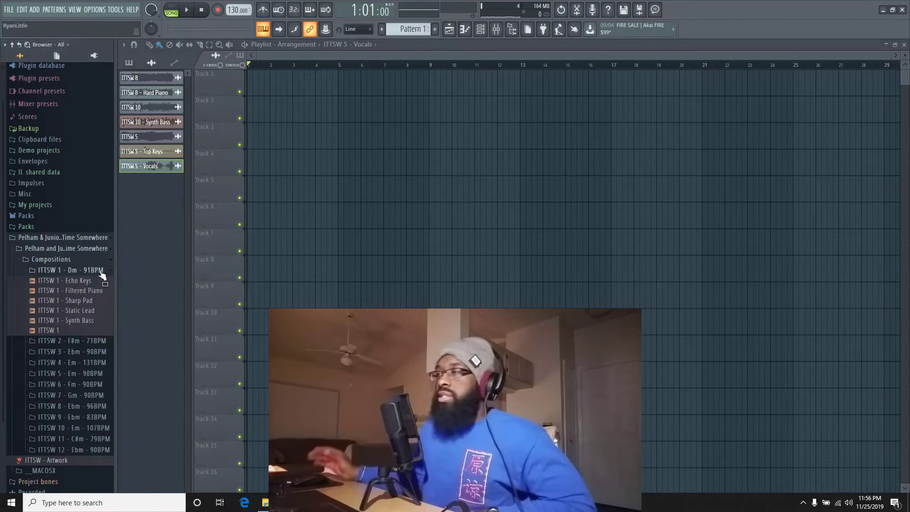
pyautogui.moveTo(236, 235); pyautogui.dragTo(271, 71)
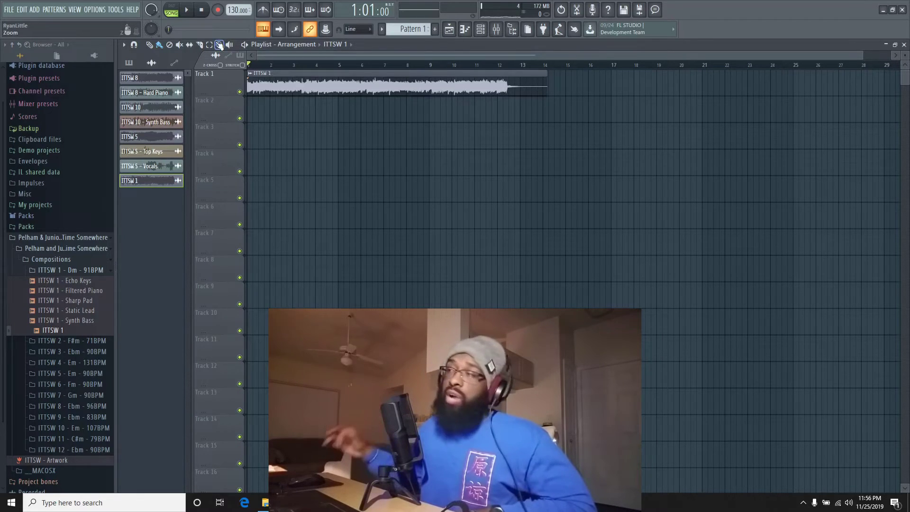
pyautogui.click(193, 9)
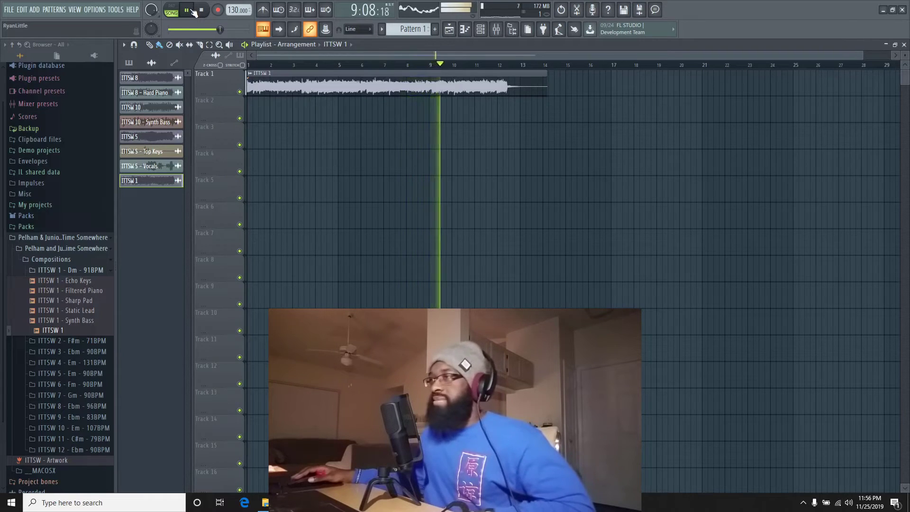
pyautogui.click(192, 10)
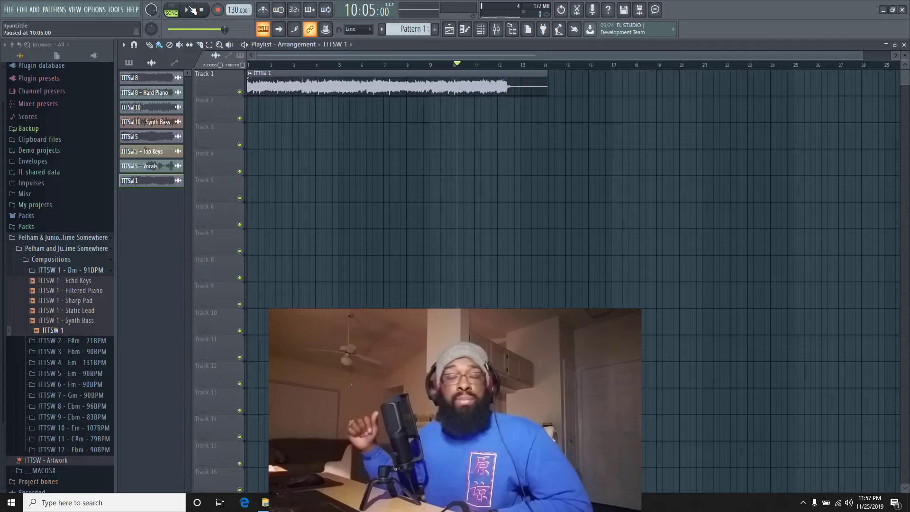
# Step: Delete the ITTSW 1 clip from the playlist and collapse the Compositions level of the sample pack in the browser
pyautogui.rightClick(286, 88)
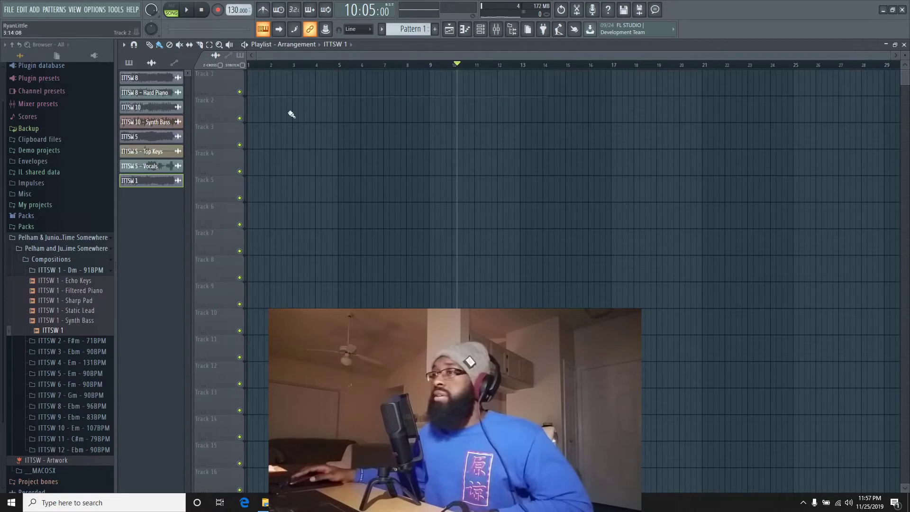
pyautogui.click(82, 249)
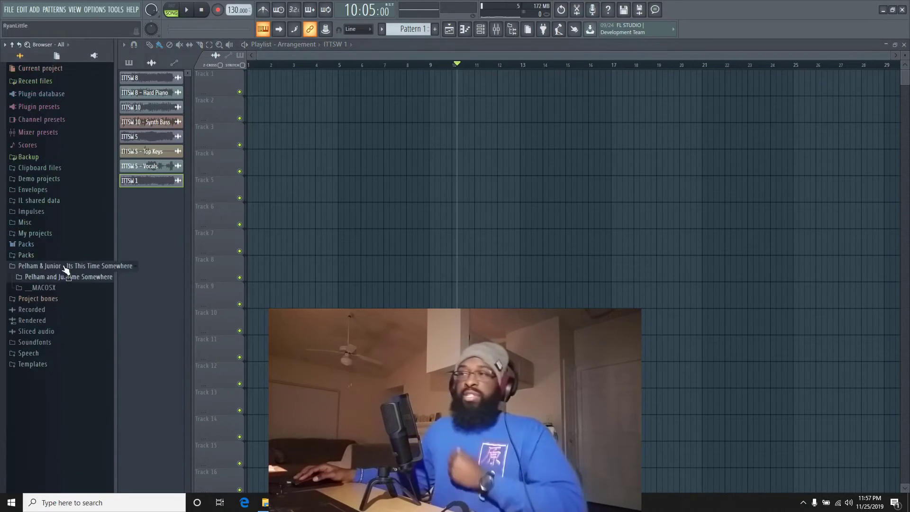
pyautogui.click(65, 267)
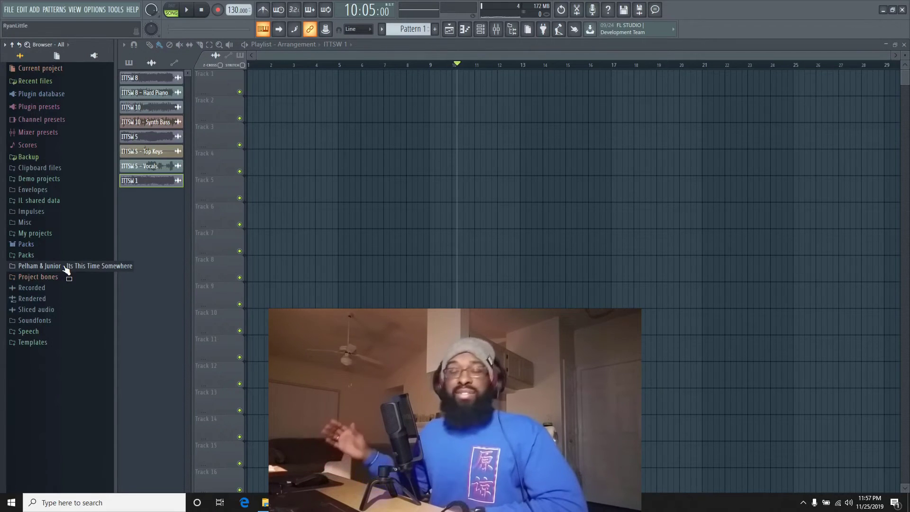
pyautogui.click(72, 267)
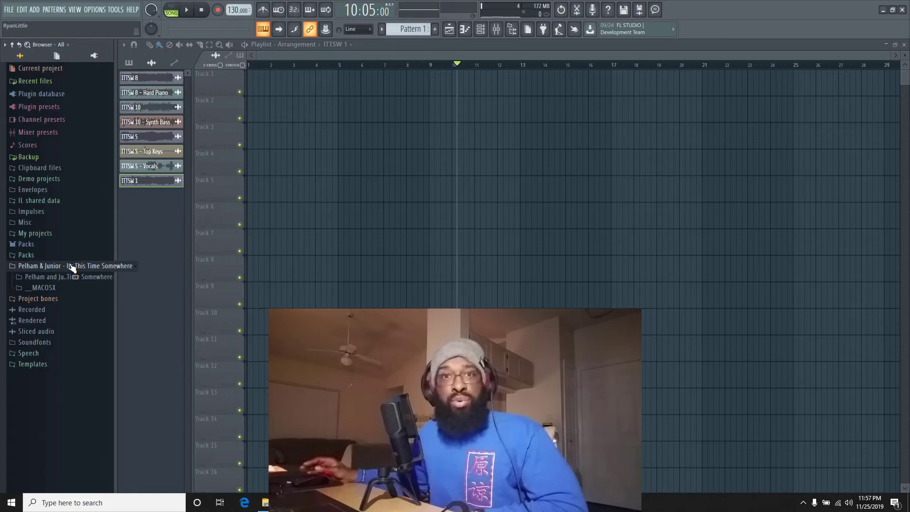